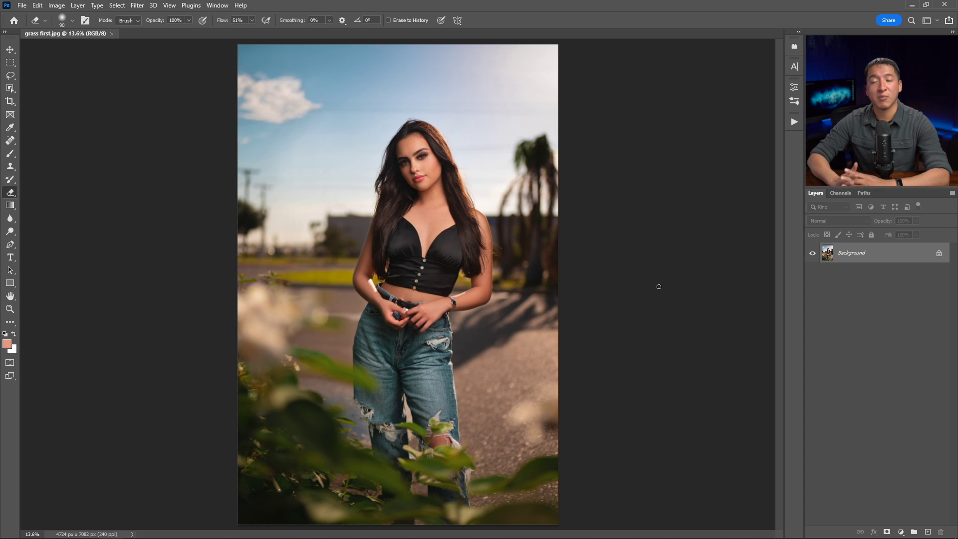
Step: Spot-heal a stray hair above the model's head, then add an empty layer above the Background
{"action": "scroll", "coordinate": [442, 123], "scroll_direction": "up", "scroll_amount": 6}
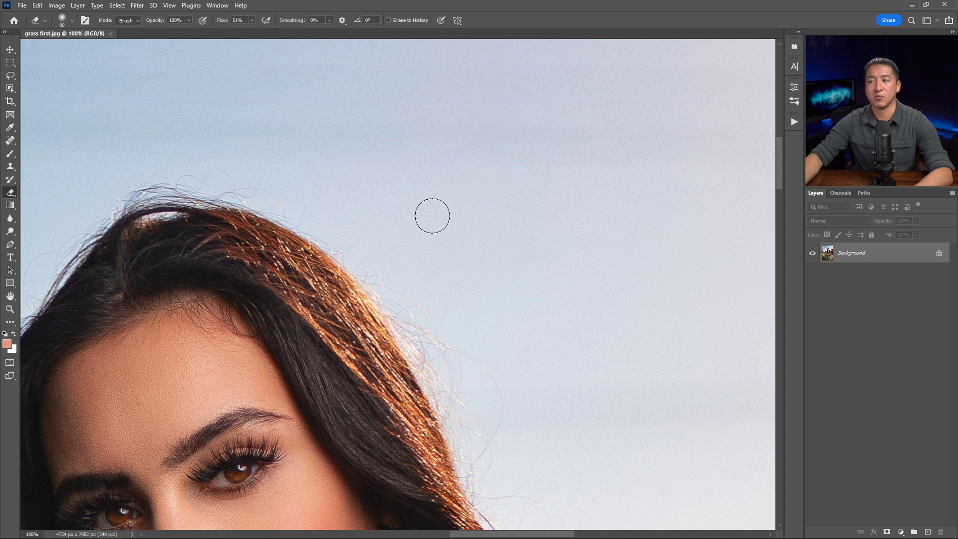
{"action": "key", "text": "j"}
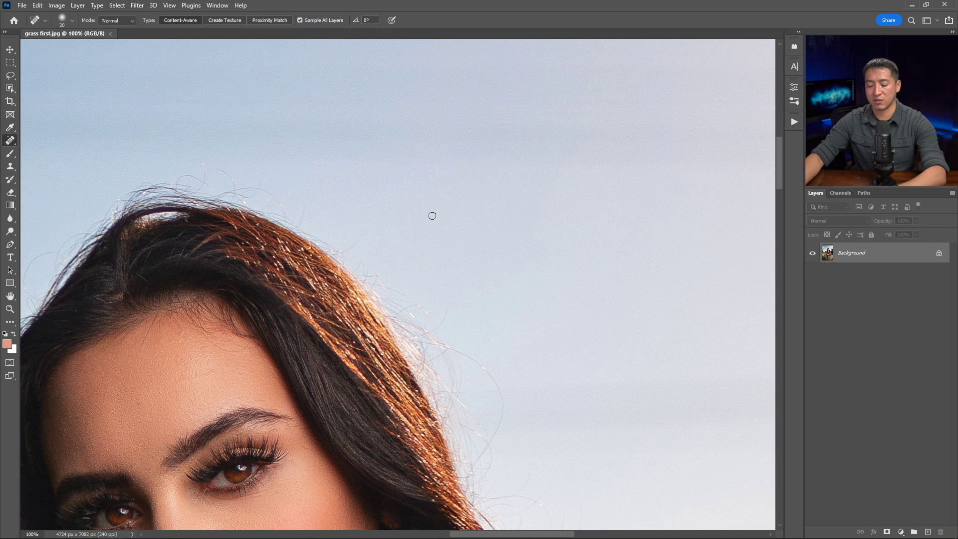
{"action": "mouse_move", "coordinate": [447, 307]}
{"action": "left_mouse_down"}
{"action": "mouse_move", "coordinate": [430, 336]}
{"action": "mouse_move", "coordinate": [427, 314]}
{"action": "mouse_move", "coordinate": [391, 286]}
{"action": "left_mouse_up"}
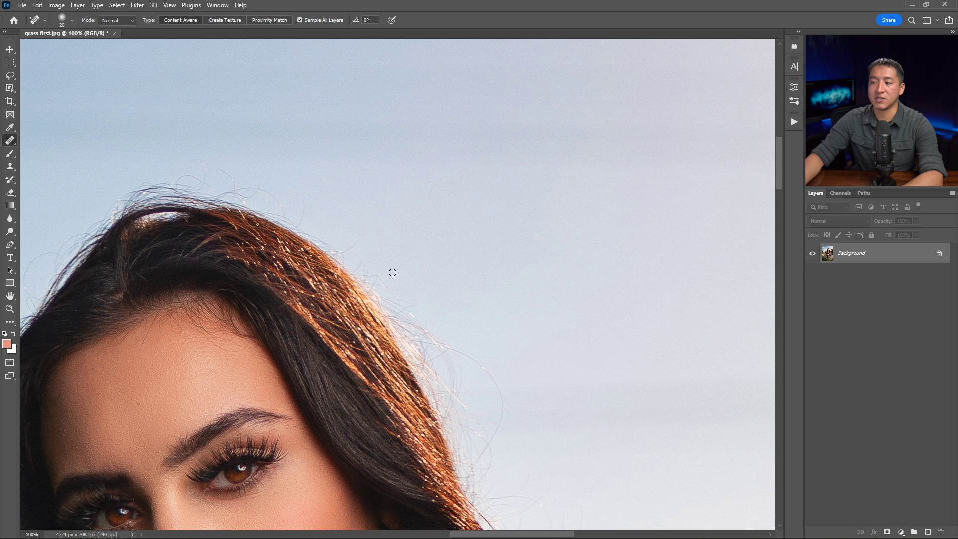
{"action": "left_click", "coordinate": [928, 532]}
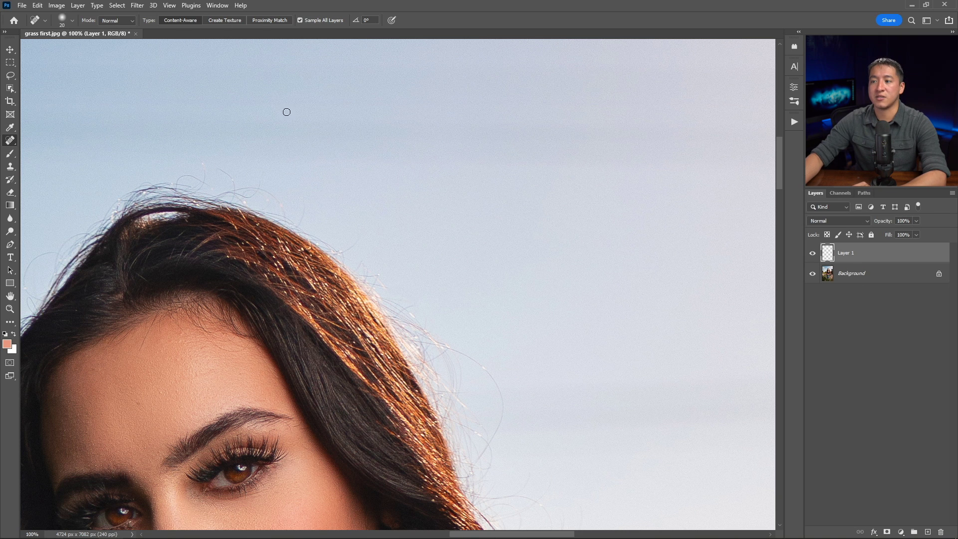
Step: Spot-heal three flyaway strands in the sky beside the head onto the new empty layer
{"action": "mouse_move", "coordinate": [259, 184]}
{"action": "left_mouse_down"}
{"action": "mouse_move", "coordinate": [232, 193]}
{"action": "mouse_move", "coordinate": [223, 169]}
{"action": "mouse_move", "coordinate": [204, 168]}
{"action": "mouse_move", "coordinate": [204, 181]}
{"action": "mouse_move", "coordinate": [264, 194]}
{"action": "mouse_move", "coordinate": [302, 224]}
{"action": "left_mouse_up"}
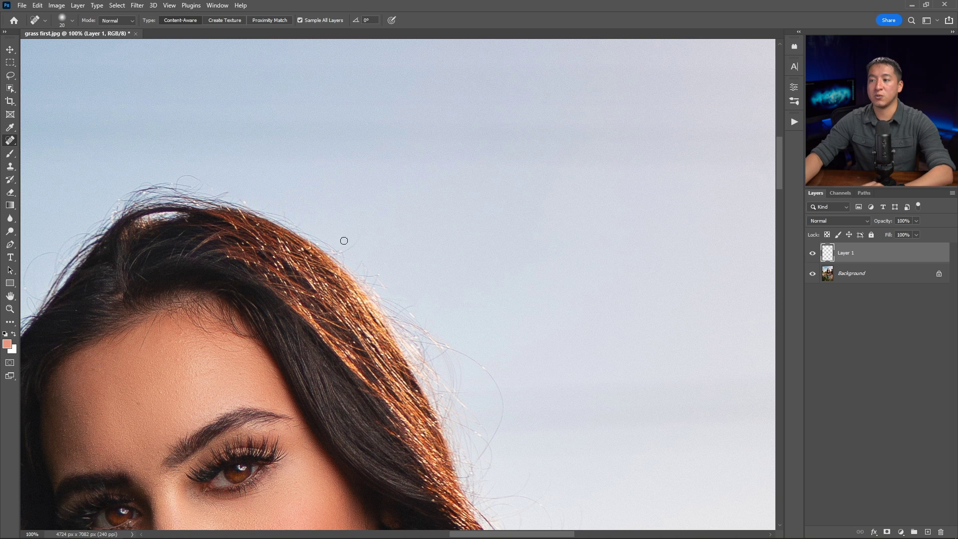
{"action": "mouse_move", "coordinate": [404, 282]}
{"action": "left_mouse_down"}
{"action": "mouse_move", "coordinate": [279, 189]}
{"action": "mouse_move", "coordinate": [256, 160]}
{"action": "left_mouse_up"}
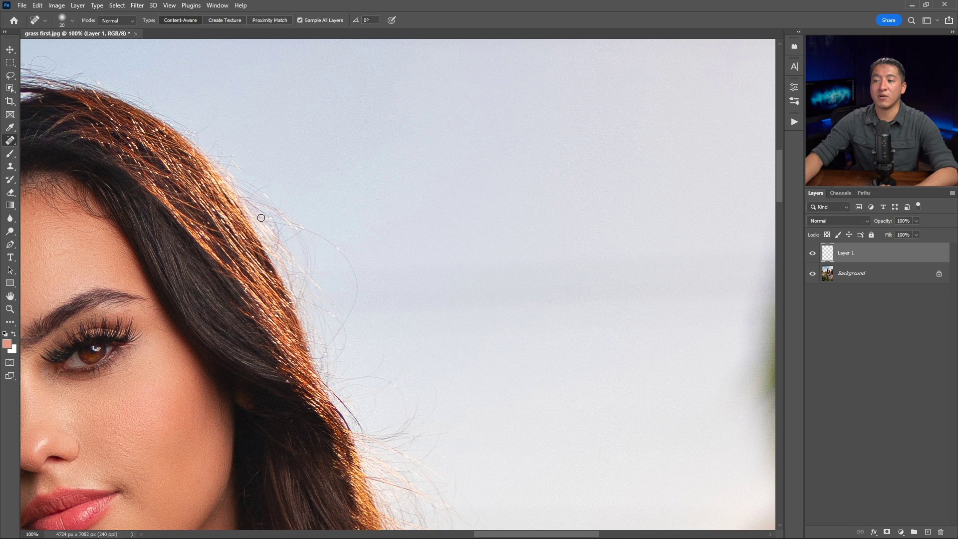
{"action": "mouse_move", "coordinate": [343, 319]}
{"action": "left_mouse_down"}
{"action": "mouse_move", "coordinate": [353, 283]}
{"action": "mouse_move", "coordinate": [339, 249]}
{"action": "mouse_move", "coordinate": [295, 220]}
{"action": "left_mouse_up"}
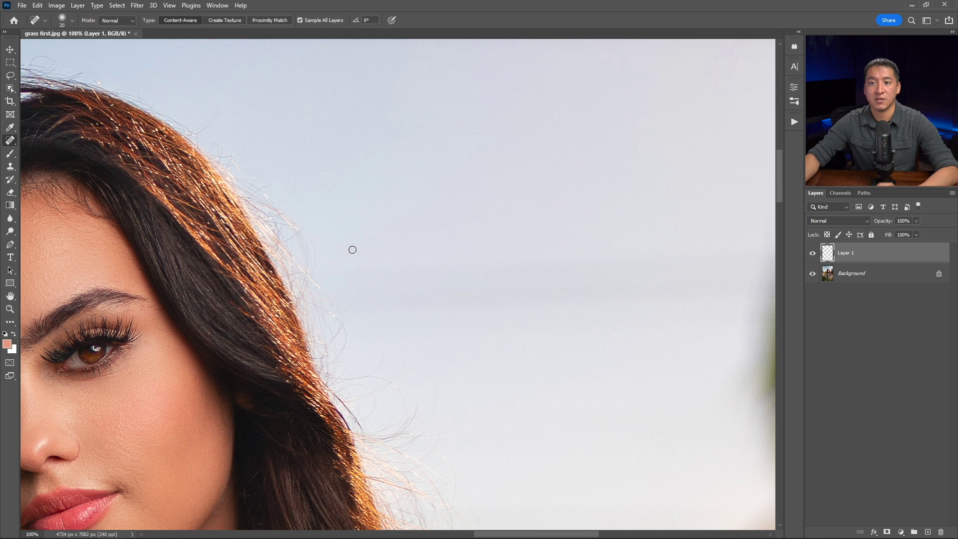
{"action": "left_click", "coordinate": [10, 144]}
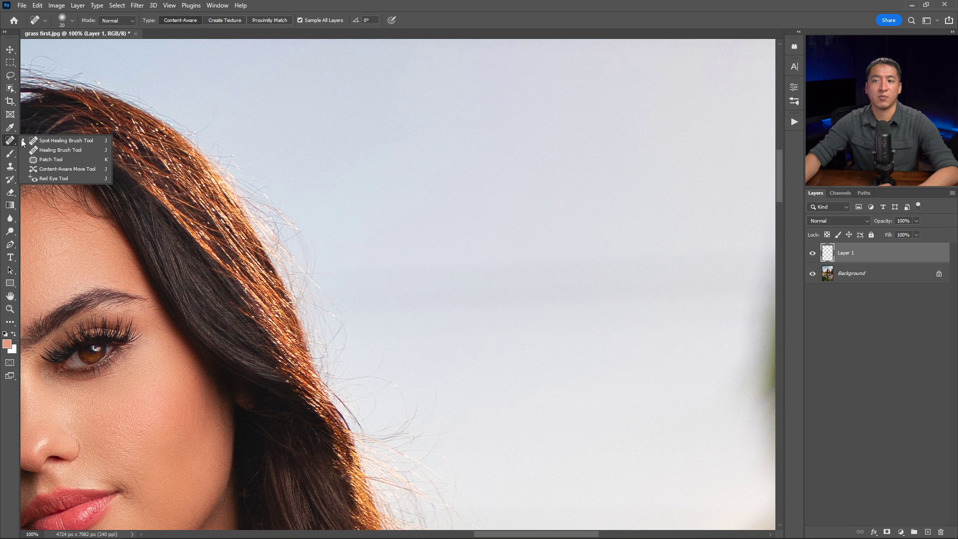
Step: Switch to the Patch Tool and try outlining stray hairs along the hair edge, discarding each attempt
{"action": "left_click", "coordinate": [79, 162]}
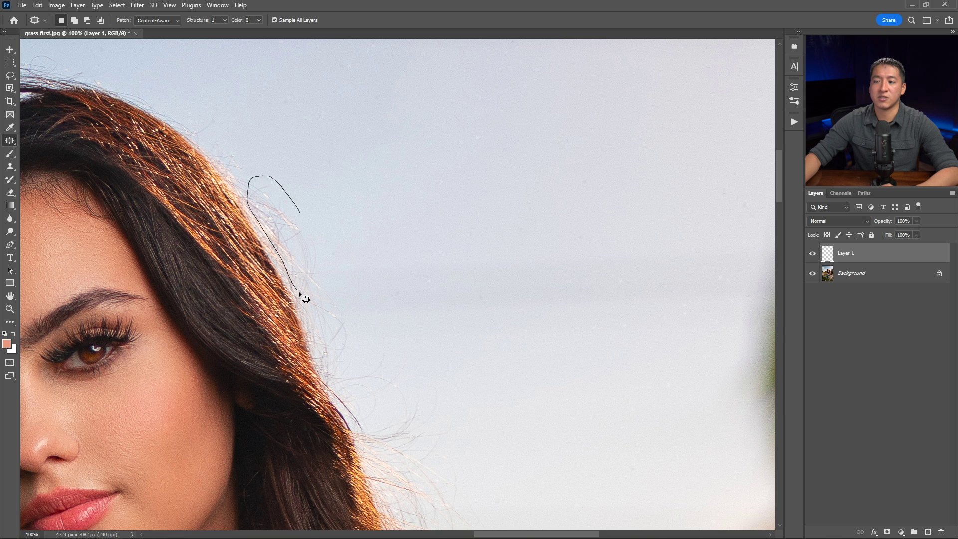
{"action": "left_click_drag", "start_coordinate": [329, 233], "coordinate": [325, 228]}
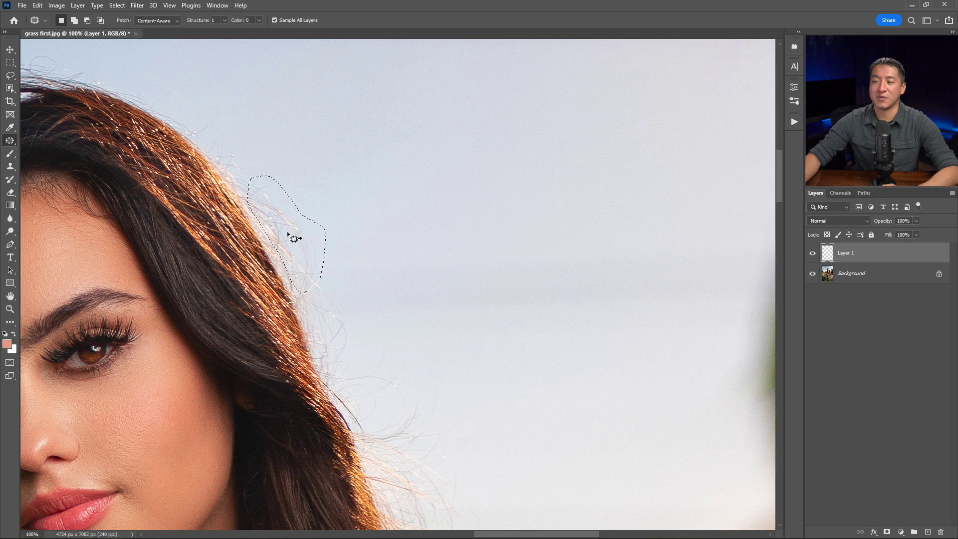
{"action": "left_click_drag", "start_coordinate": [293, 231], "coordinate": [328, 234]}
{"action": "key", "text": "ctrl+z"}
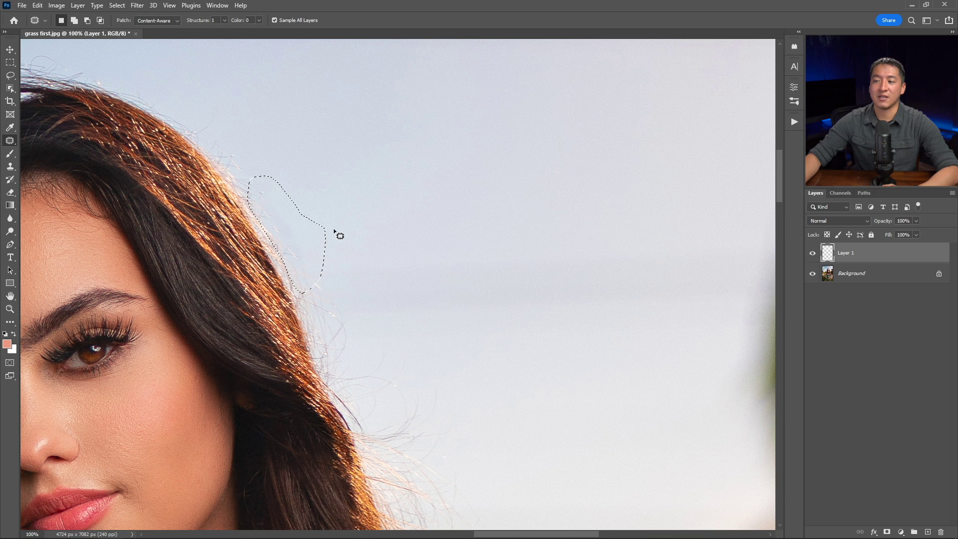
{"action": "key", "text": "ctrl+z"}
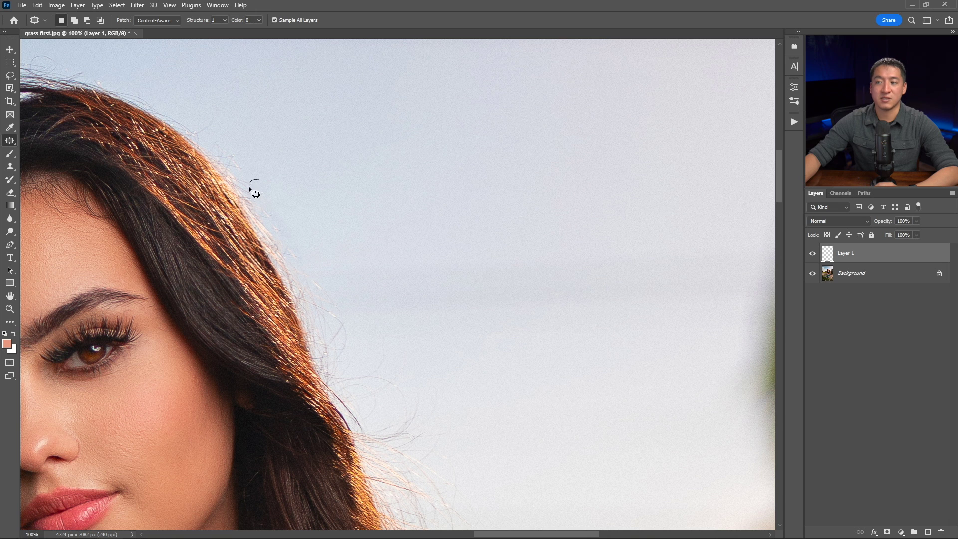
{"action": "mouse_move", "coordinate": [295, 263]}
{"action": "left_mouse_down"}
{"action": "mouse_move", "coordinate": [299, 230]}
{"action": "mouse_move", "coordinate": [322, 234]}
{"action": "left_mouse_up"}
{"action": "key", "text": "ctrl+d"}
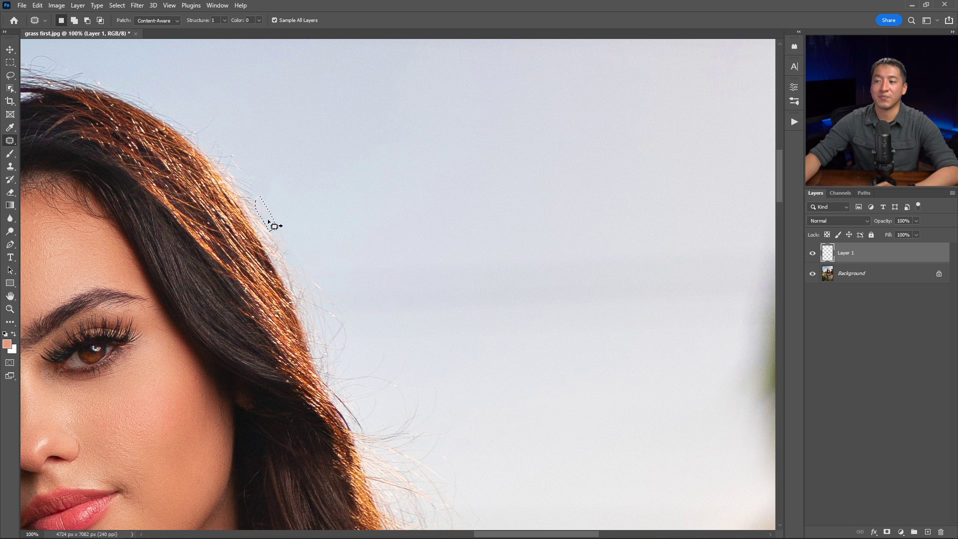
{"action": "mouse_move", "coordinate": [277, 222]}
{"action": "left_mouse_down"}
{"action": "mouse_move", "coordinate": [278, 249]}
{"action": "mouse_move", "coordinate": [309, 264]}
{"action": "mouse_move", "coordinate": [308, 275]}
{"action": "mouse_move", "coordinate": [222, 181]}
{"action": "left_mouse_up"}
{"action": "key", "text": "ctrl+d"}
Step: Patch the flyaway hairs lower on the hair edge with clean sky beside them
{"action": "mouse_move", "coordinate": [369, 411]}
{"action": "left_mouse_down"}
{"action": "mouse_move", "coordinate": [381, 483]}
{"action": "mouse_move", "coordinate": [356, 495]}
{"action": "left_mouse_up"}
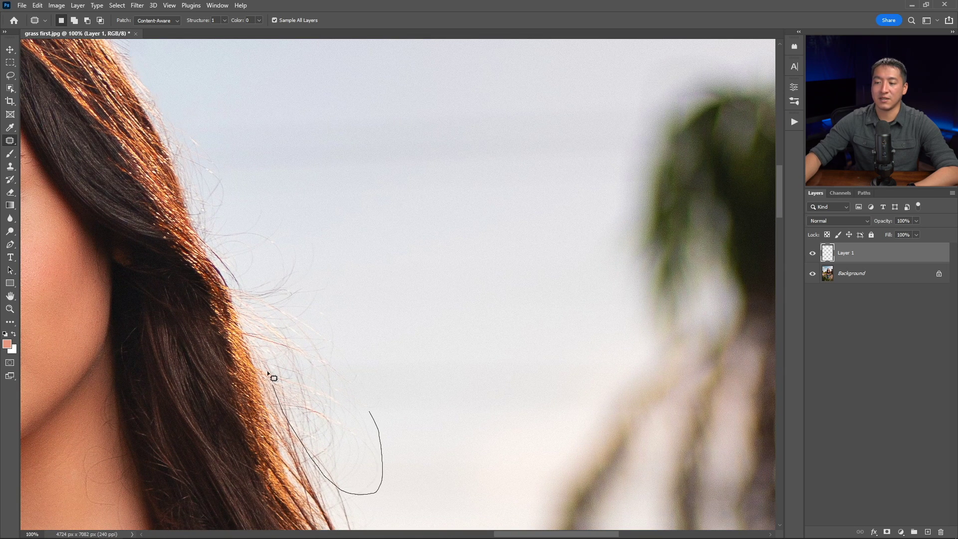
{"action": "mouse_move", "coordinate": [219, 263]}
{"action": "left_mouse_down"}
{"action": "mouse_move", "coordinate": [202, 192]}
{"action": "mouse_move", "coordinate": [215, 161]}
{"action": "mouse_move", "coordinate": [281, 200]}
{"action": "mouse_move", "coordinate": [322, 238]}
{"action": "mouse_move", "coordinate": [366, 350]}
{"action": "mouse_move", "coordinate": [368, 405]}
{"action": "left_mouse_up"}
{"action": "left_click_drag", "start_coordinate": [332, 356], "coordinate": [409, 351]}
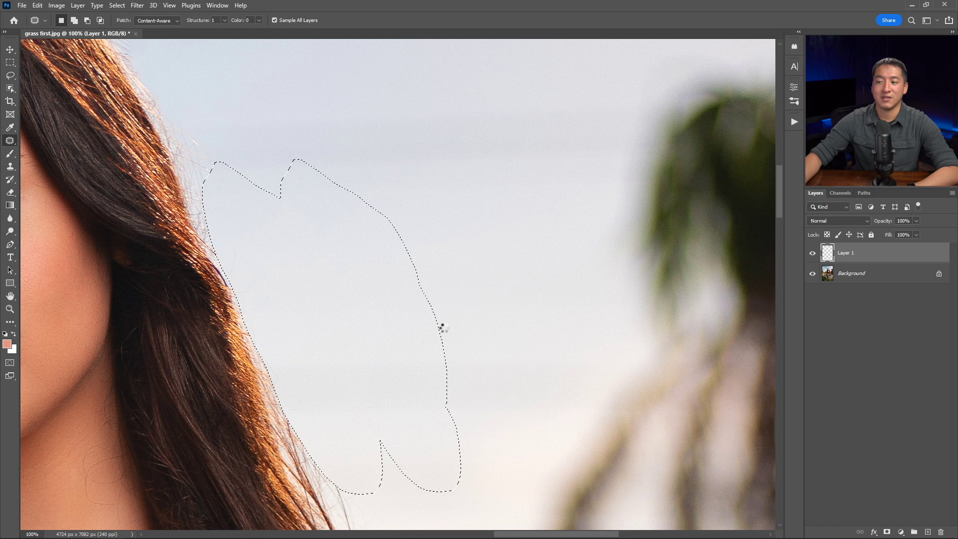
{"action": "key", "text": "ctrl+d"}
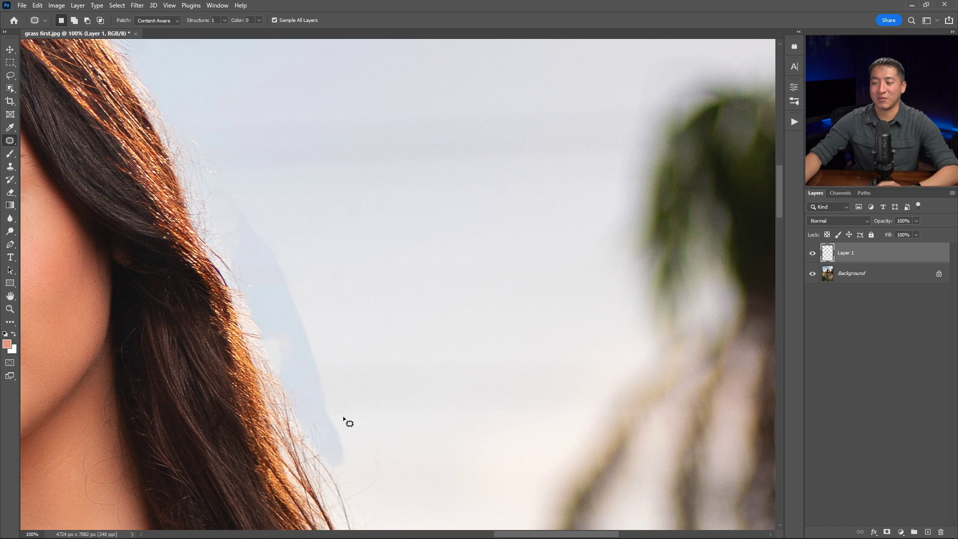
Step: Patch the remaining stray hairs up the hair edge, then hide the retouch layer to compare
{"action": "left_click_drag", "start_coordinate": [338, 416], "coordinate": [349, 461]}
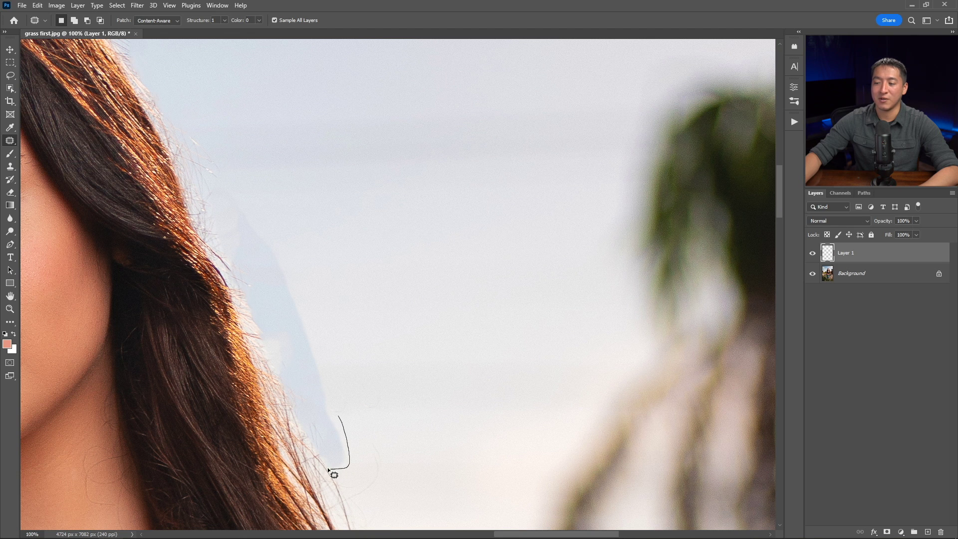
{"action": "mouse_move", "coordinate": [252, 329]}
{"action": "left_mouse_down"}
{"action": "mouse_move", "coordinate": [227, 266]}
{"action": "mouse_move", "coordinate": [229, 215]}
{"action": "mouse_move", "coordinate": [236, 206]}
{"action": "mouse_move", "coordinate": [295, 264]}
{"action": "left_mouse_up"}
{"action": "mouse_move", "coordinate": [297, 374]}
{"action": "left_mouse_down"}
{"action": "mouse_move", "coordinate": [345, 370]}
{"action": "mouse_move", "coordinate": [369, 341]}
{"action": "left_mouse_up"}
{"action": "key", "text": "ctrl+d"}
{"action": "mouse_move", "coordinate": [297, 427]}
{"action": "left_mouse_down"}
{"action": "mouse_move", "coordinate": [270, 384]}
{"action": "mouse_move", "coordinate": [238, 285]}
{"action": "mouse_move", "coordinate": [229, 230]}
{"action": "mouse_move", "coordinate": [250, 209]}
{"action": "mouse_move", "coordinate": [284, 258]}
{"action": "mouse_move", "coordinate": [321, 346]}
{"action": "left_mouse_up"}
{"action": "key", "text": "ctrl+d"}
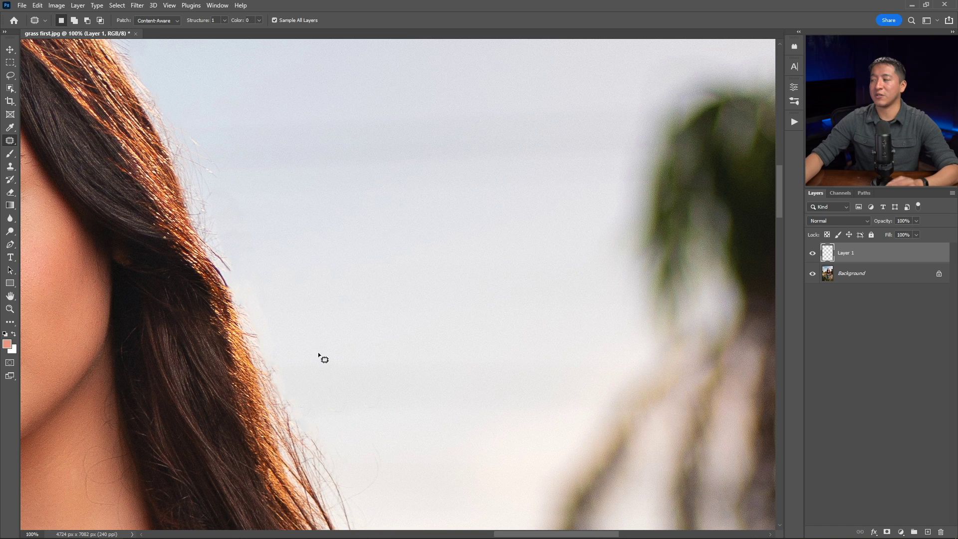
{"action": "left_click", "coordinate": [811, 254]}
Step: Delete the patched retouch layer, add a fresh empty layer, and select the Clone Stamp Tool
{"action": "left_click", "coordinate": [811, 253]}
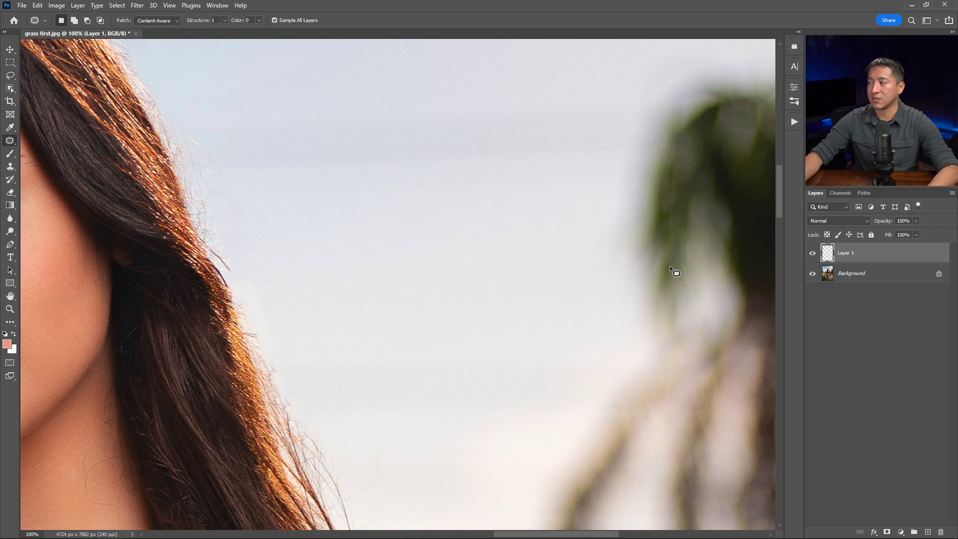
{"action": "left_click_drag", "start_coordinate": [868, 255], "coordinate": [946, 530]}
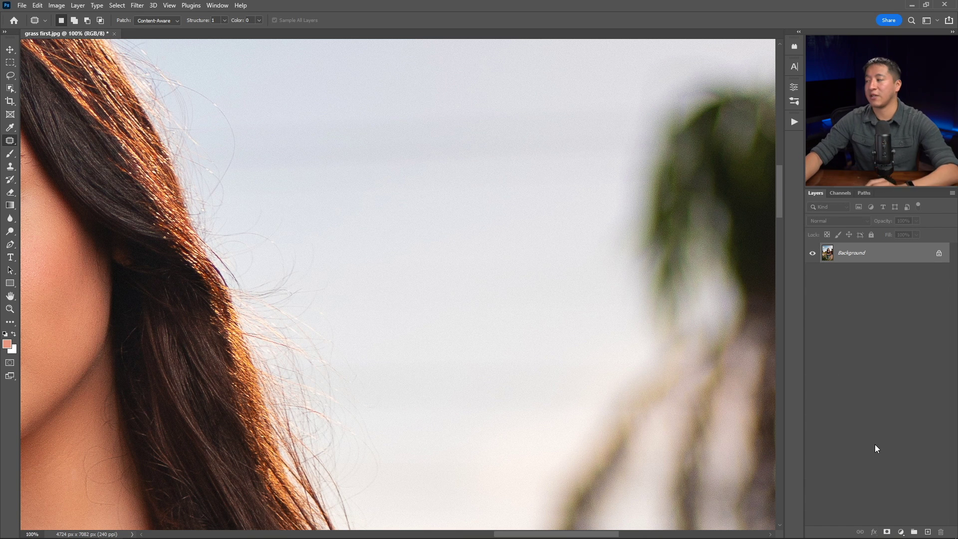
{"action": "left_click", "coordinate": [927, 531]}
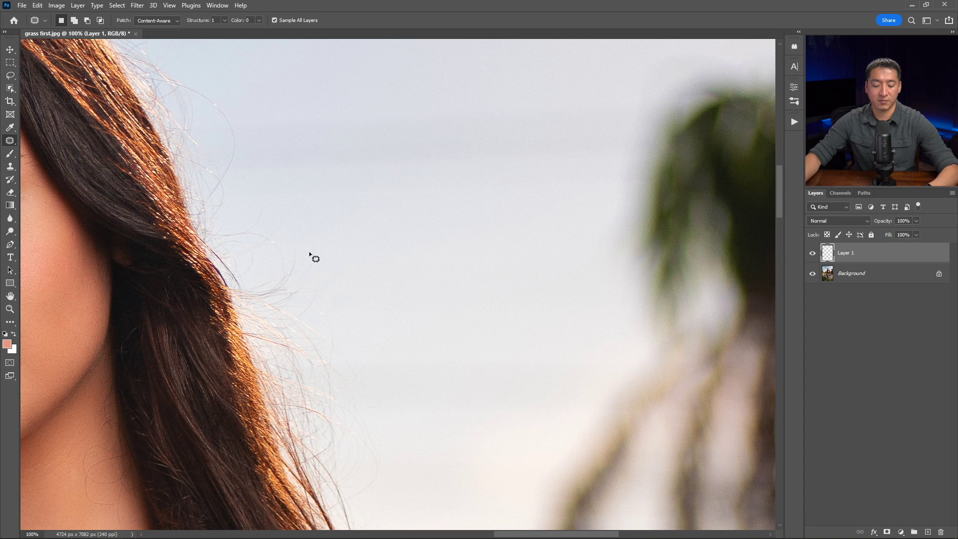
{"action": "key", "text": "s"}
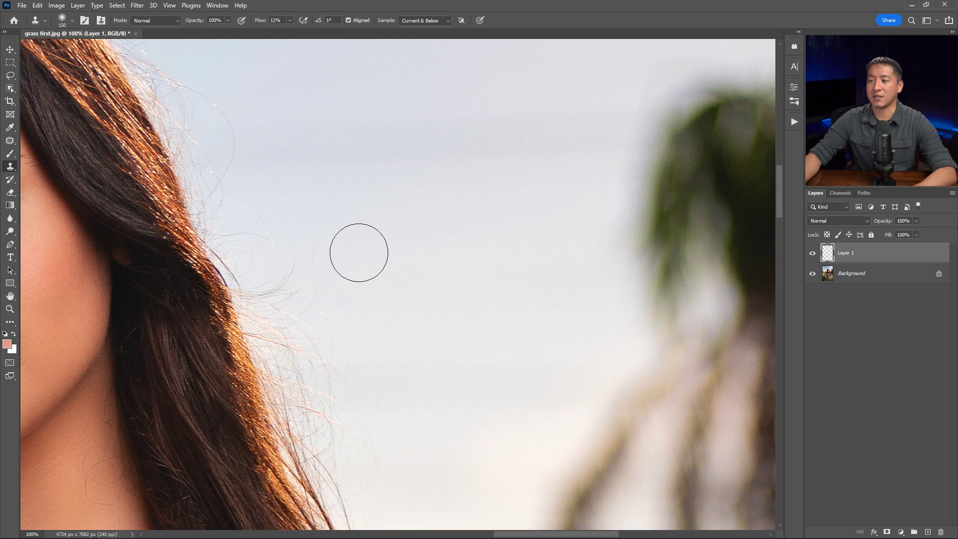
Step: Sample clean sky and clone it over the flyaways down the hair edge and by the ear
{"action": "left_click", "coordinate": [410, 250], "text": "alt"}
{"action": "mouse_move", "coordinate": [270, 249]}
{"action": "left_mouse_down"}
{"action": "mouse_move", "coordinate": [276, 235]}
{"action": "mouse_move", "coordinate": [308, 274]}
{"action": "mouse_move", "coordinate": [295, 279]}
{"action": "left_mouse_up"}
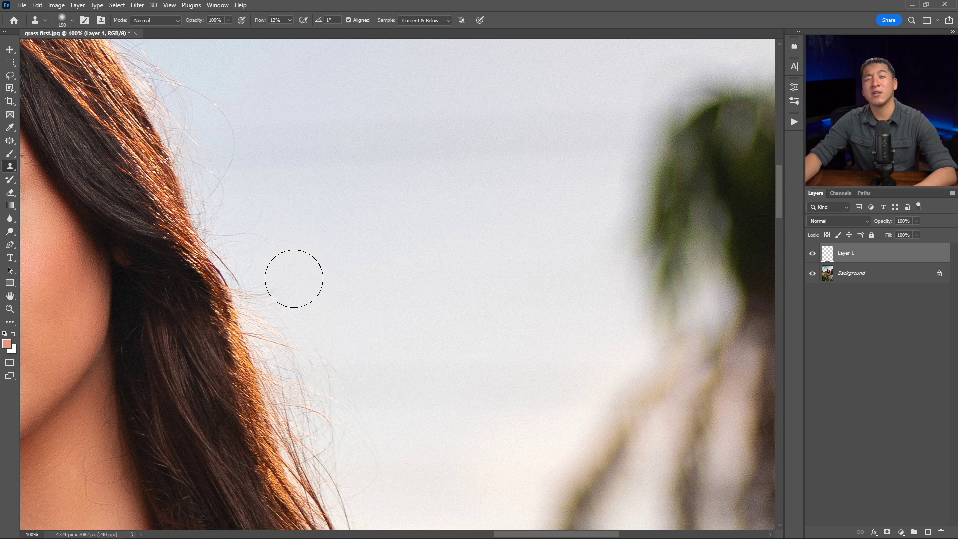
{"action": "left_click_drag", "start_coordinate": [165, 300], "coordinate": [161, 304]}
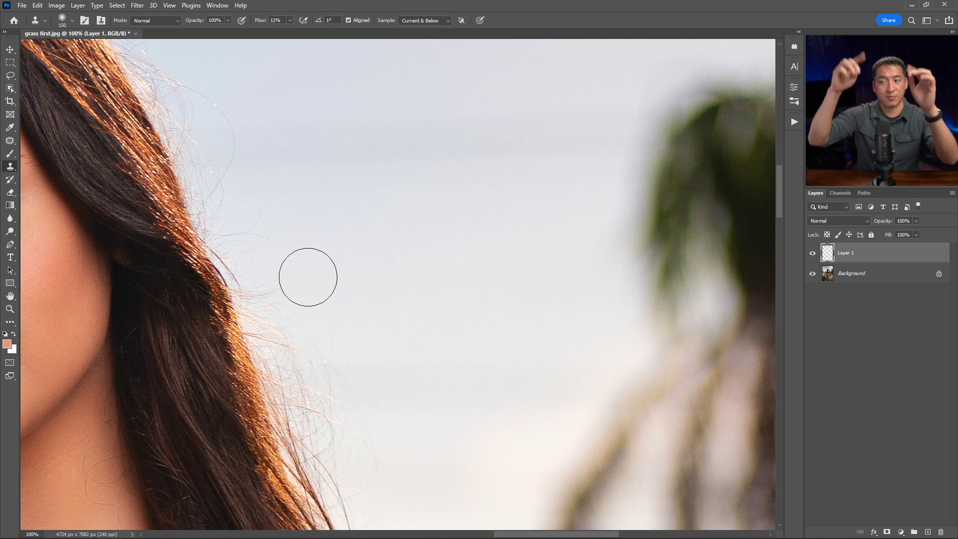
{"action": "mouse_move", "coordinate": [291, 275]}
{"action": "left_mouse_down"}
{"action": "mouse_move", "coordinate": [306, 345]}
{"action": "mouse_move", "coordinate": [360, 404]}
{"action": "mouse_move", "coordinate": [355, 396]}
{"action": "mouse_move", "coordinate": [357, 451]}
{"action": "mouse_move", "coordinate": [340, 389]}
{"action": "mouse_move", "coordinate": [312, 374]}
{"action": "mouse_move", "coordinate": [319, 403]}
{"action": "mouse_move", "coordinate": [274, 294]}
{"action": "mouse_move", "coordinate": [299, 337]}
{"action": "mouse_move", "coordinate": [253, 196]}
{"action": "mouse_move", "coordinate": [241, 207]}
{"action": "mouse_move", "coordinate": [250, 264]}
{"action": "mouse_move", "coordinate": [300, 374]}
{"action": "mouse_move", "coordinate": [281, 325]}
{"action": "mouse_move", "coordinate": [293, 392]}
{"action": "mouse_move", "coordinate": [280, 365]}
{"action": "mouse_move", "coordinate": [306, 395]}
{"action": "mouse_move", "coordinate": [275, 365]}
{"action": "mouse_move", "coordinate": [295, 410]}
{"action": "mouse_move", "coordinate": [290, 381]}
{"action": "mouse_move", "coordinate": [264, 374]}
{"action": "mouse_move", "coordinate": [293, 399]}
{"action": "mouse_move", "coordinate": [268, 340]}
{"action": "mouse_move", "coordinate": [276, 392]}
{"action": "mouse_move", "coordinate": [243, 311]}
{"action": "mouse_move", "coordinate": [307, 296]}
{"action": "left_mouse_up"}
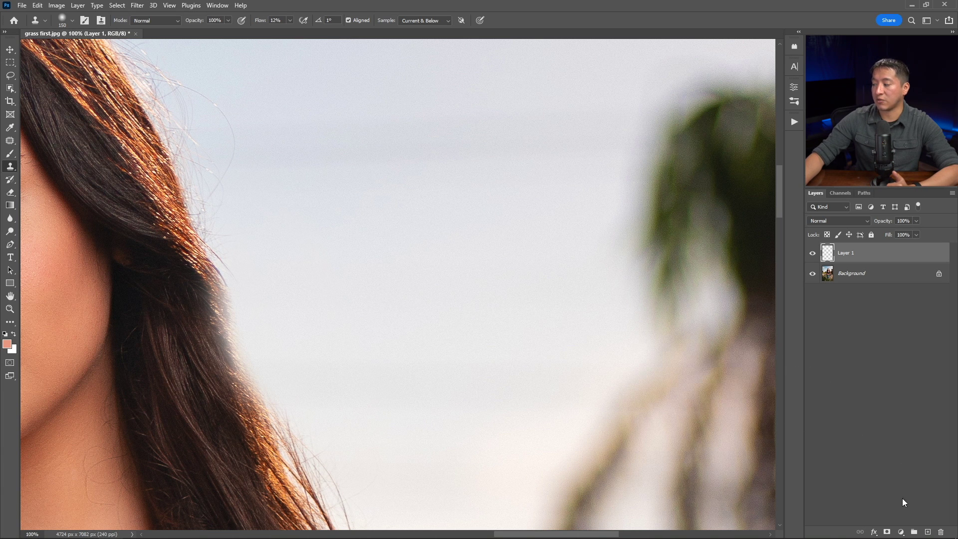
Step: Add a layer mask to Layer 1 and paint black with a size-60 brush along the hair edge
{"action": "left_click", "coordinate": [888, 531]}
{"action": "key", "text": "d"}
{"action": "left_click_drag", "start_coordinate": [689, 259], "coordinate": [717, 251]}
{"action": "key", "text": "ctrl+z"}
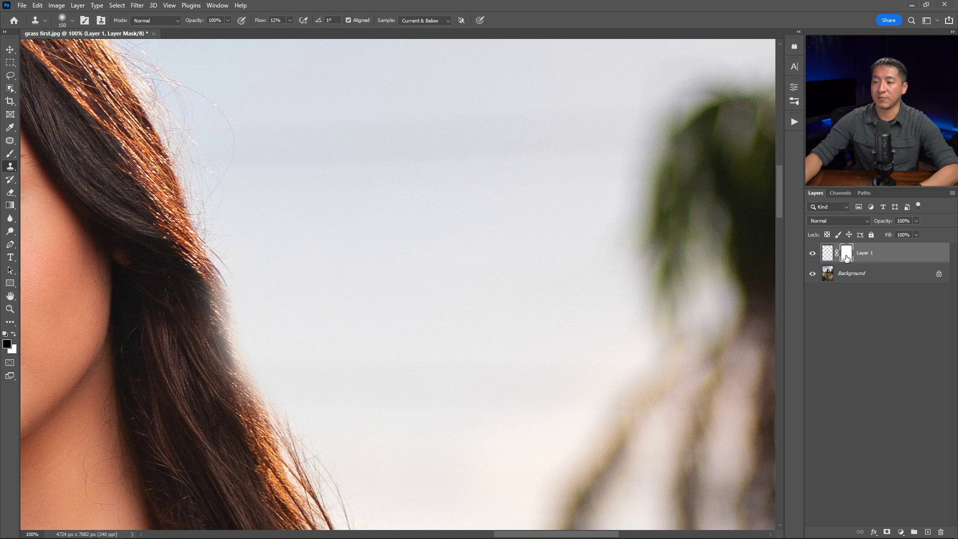
{"action": "left_click", "coordinate": [107, 328]}
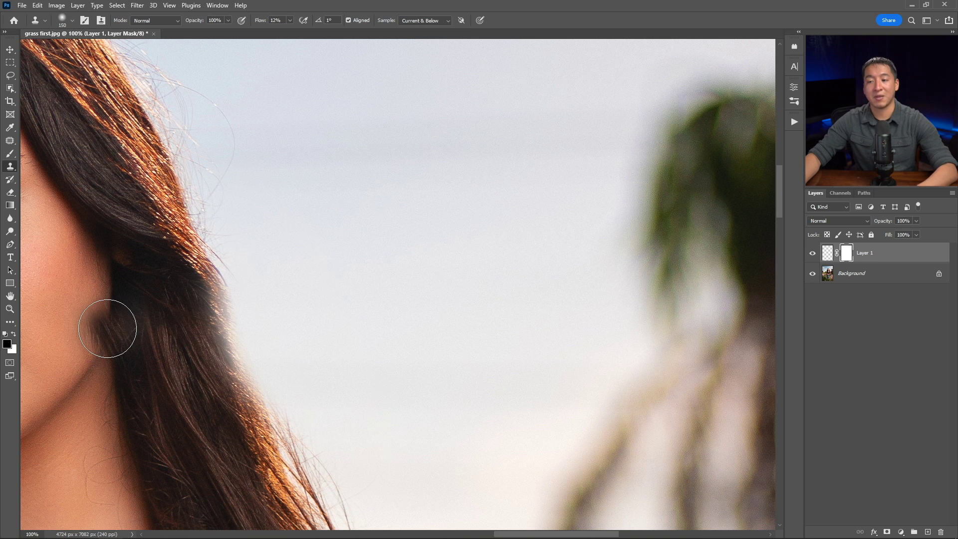
{"action": "key", "text": "b"}
{"action": "key", "text": "ctrl+z"}
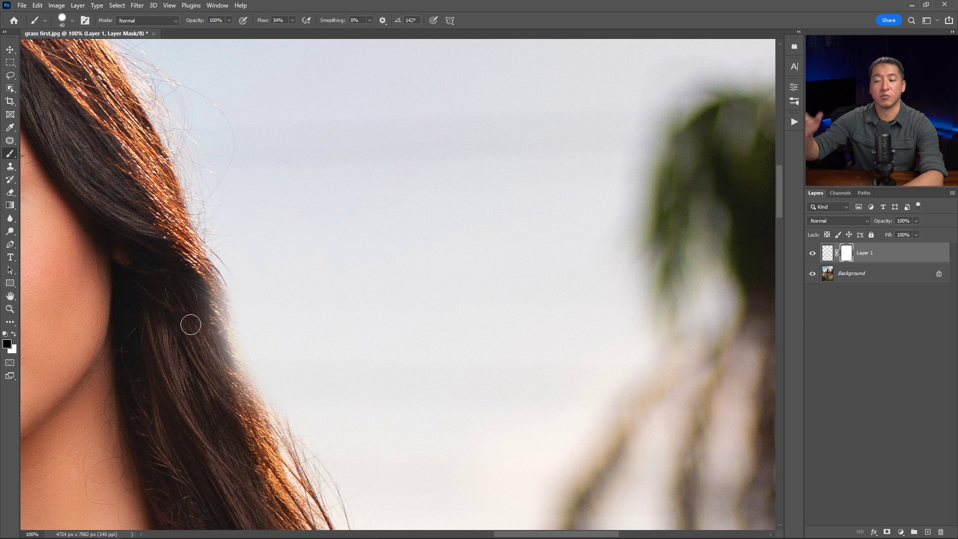
{"action": "key", "text": "bracketright"}
{"action": "key", "text": "bracketright"}
{"action": "mouse_move", "coordinate": [190, 324]}
{"action": "left_mouse_down"}
{"action": "mouse_move", "coordinate": [203, 289]}
{"action": "mouse_move", "coordinate": [268, 454]}
{"action": "mouse_move", "coordinate": [252, 389]}
{"action": "mouse_move", "coordinate": [182, 244]}
{"action": "mouse_move", "coordinate": [206, 251]}
{"action": "left_mouse_up"}
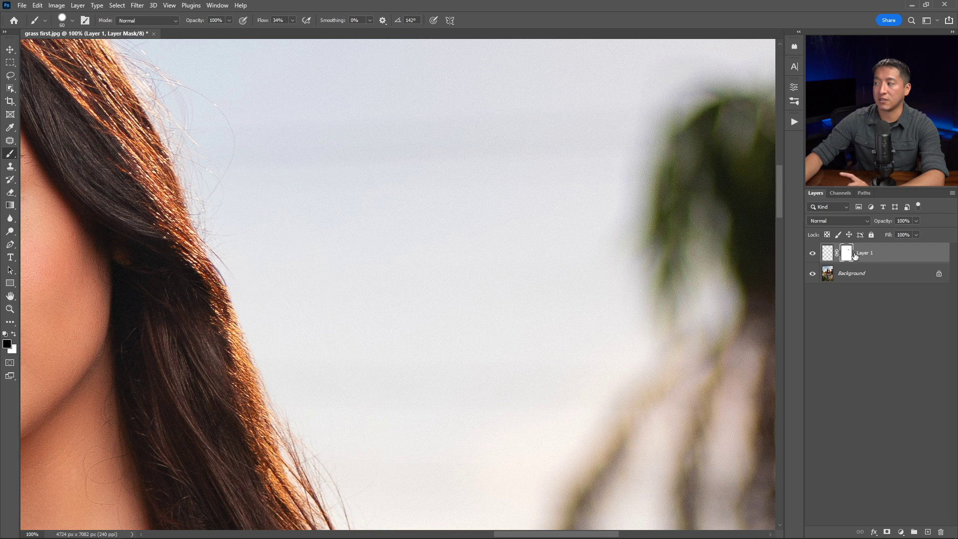
Step: Toggle Layer 1 off and on to compare the hair edge, then pan up to the head
{"action": "left_click", "coordinate": [812, 254]}
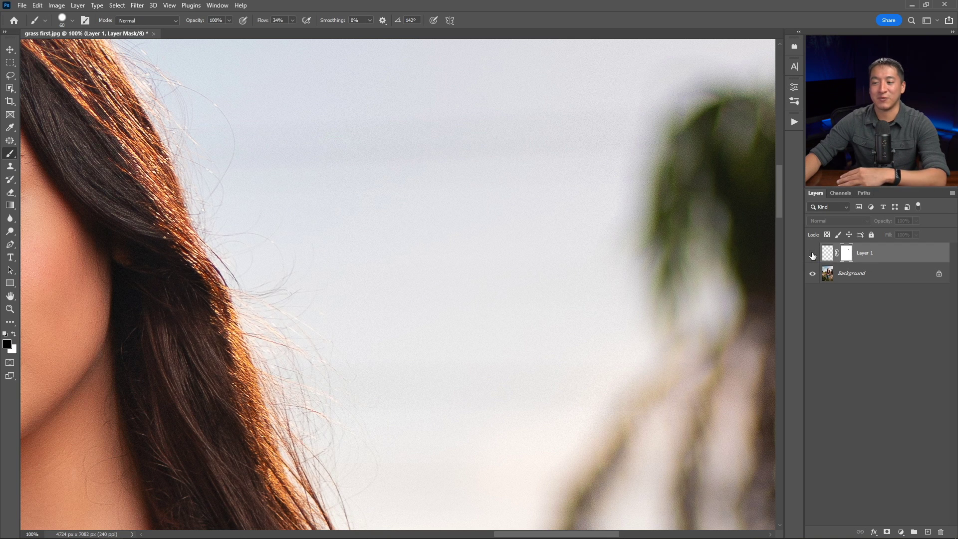
{"action": "left_click", "coordinate": [812, 254]}
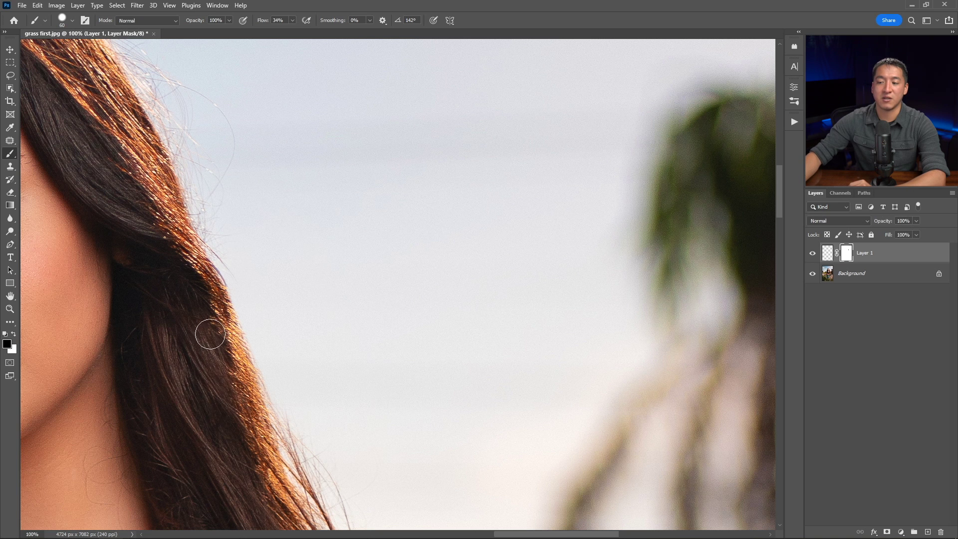
{"action": "left_click", "coordinate": [813, 254]}
{"action": "left_click", "coordinate": [813, 254]}
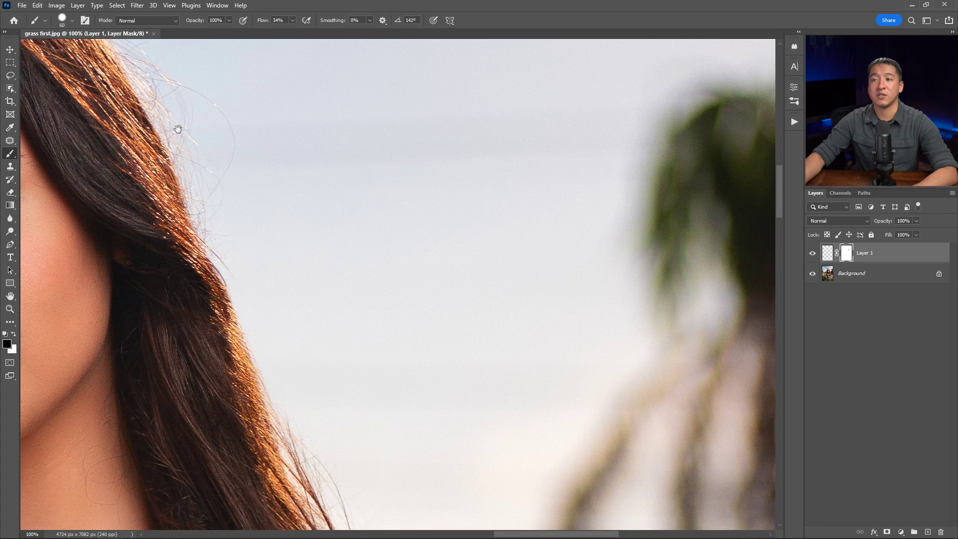
{"action": "left_click_drag", "start_coordinate": [178, 131], "coordinate": [350, 305]}
{"action": "left_click_drag", "start_coordinate": [182, 192], "coordinate": [543, 241]}
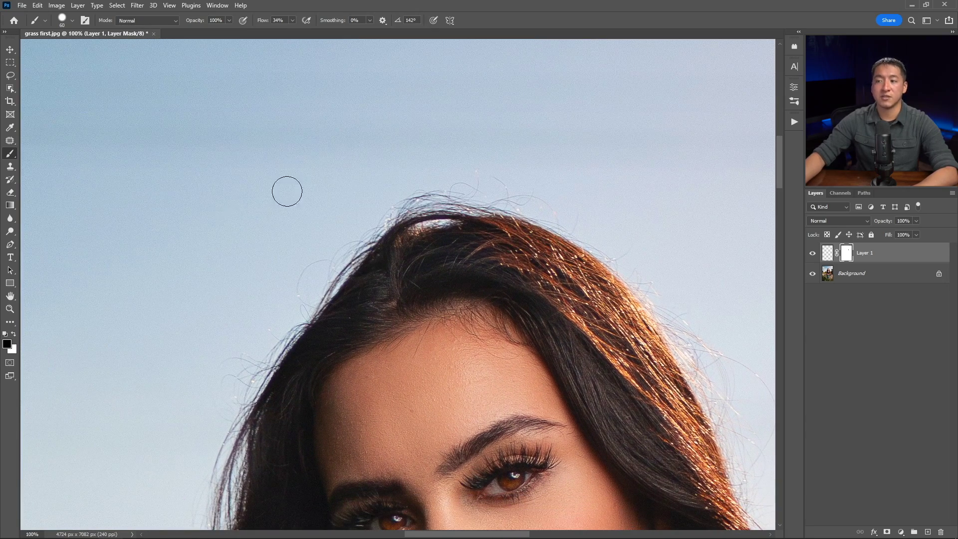
Step: On a new Layer 2, clone clean sky over the stray strands at the left hairline
{"action": "left_click", "coordinate": [928, 532]}
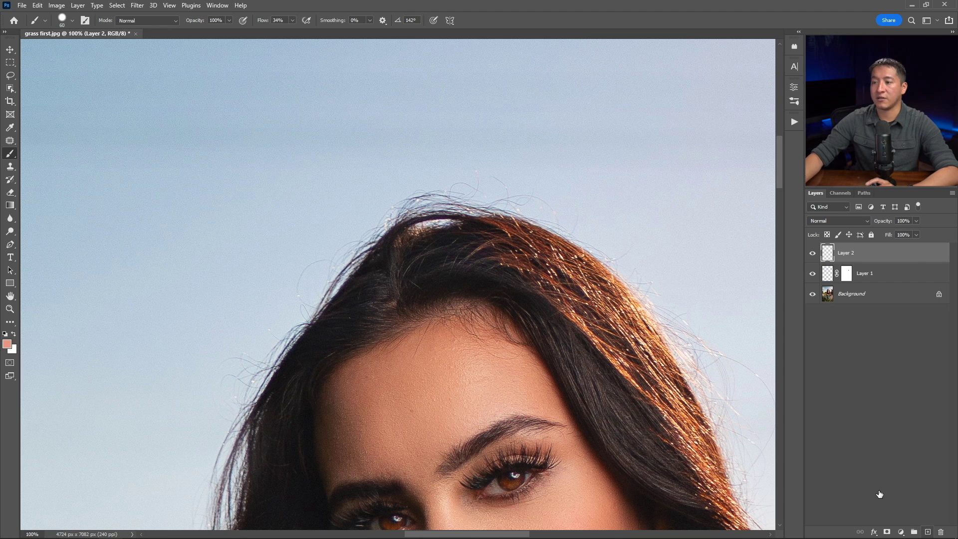
{"action": "key", "text": "s"}
{"action": "left_click", "coordinate": [316, 231]}
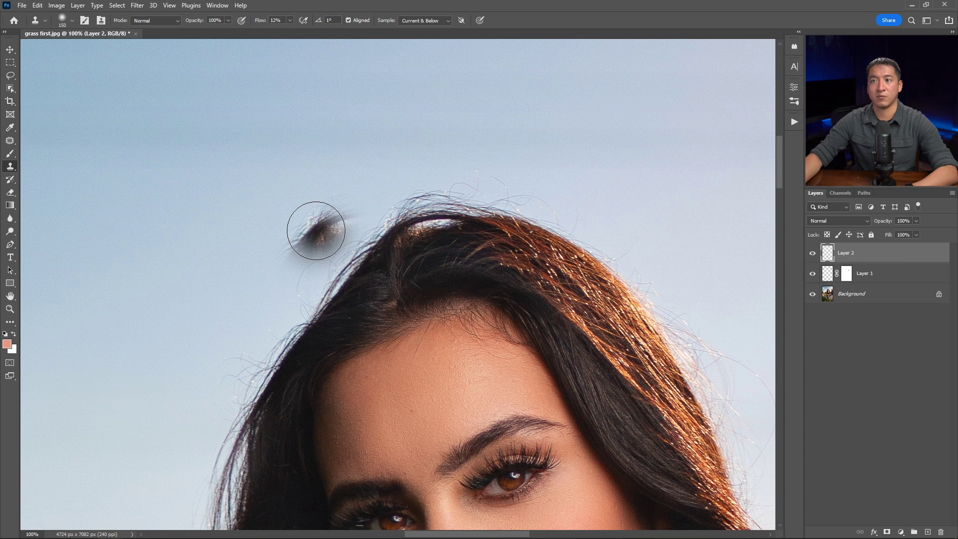
{"action": "key", "text": "ctrl+z"}
{"action": "scroll", "coordinate": [316, 254], "scroll_direction": "up", "scroll_amount": 3}
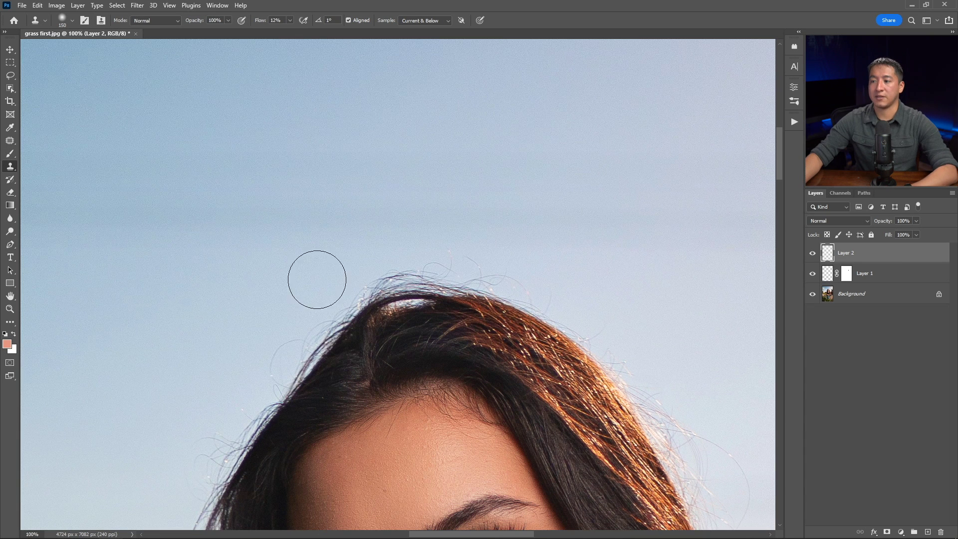
{"action": "left_click", "coordinate": [228, 296], "text": "alt"}
{"action": "mouse_move", "coordinate": [294, 349]}
{"action": "left_mouse_down"}
{"action": "mouse_move", "coordinate": [273, 364]}
{"action": "mouse_move", "coordinate": [312, 307]}
{"action": "mouse_move", "coordinate": [285, 352]}
{"action": "mouse_move", "coordinate": [239, 359]}
{"action": "mouse_move", "coordinate": [279, 336]}
{"action": "mouse_move", "coordinate": [212, 374]}
{"action": "left_mouse_up"}
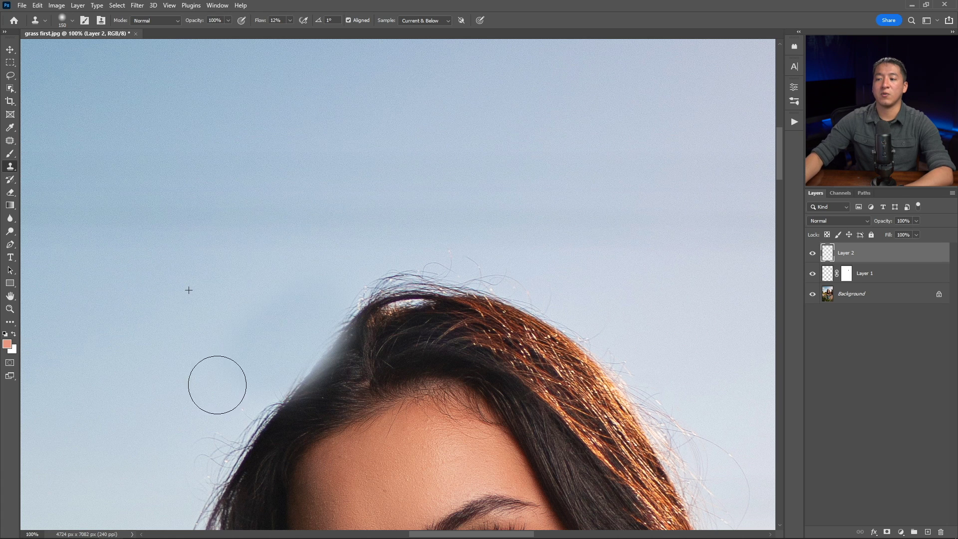
{"action": "left_click", "coordinate": [470, 333]}
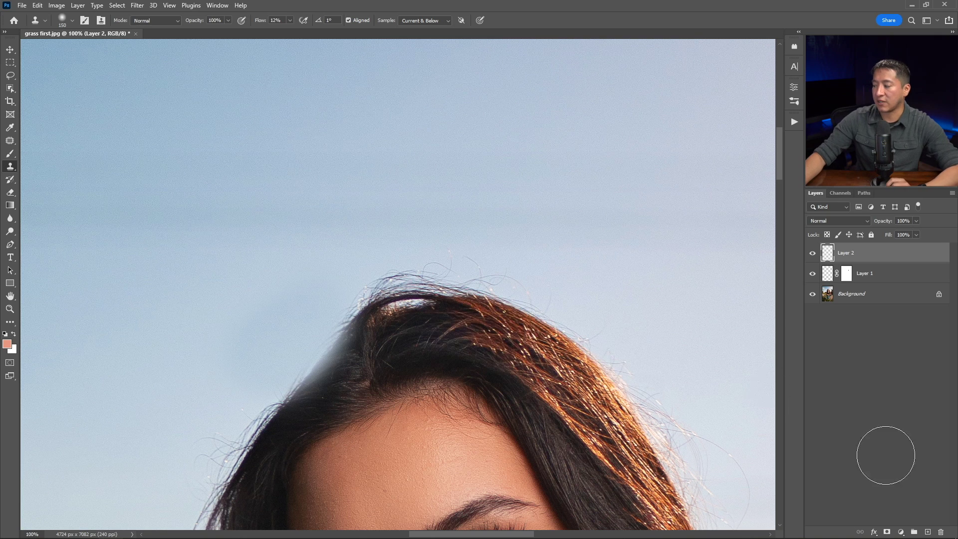
{"action": "left_click", "coordinate": [901, 531]}
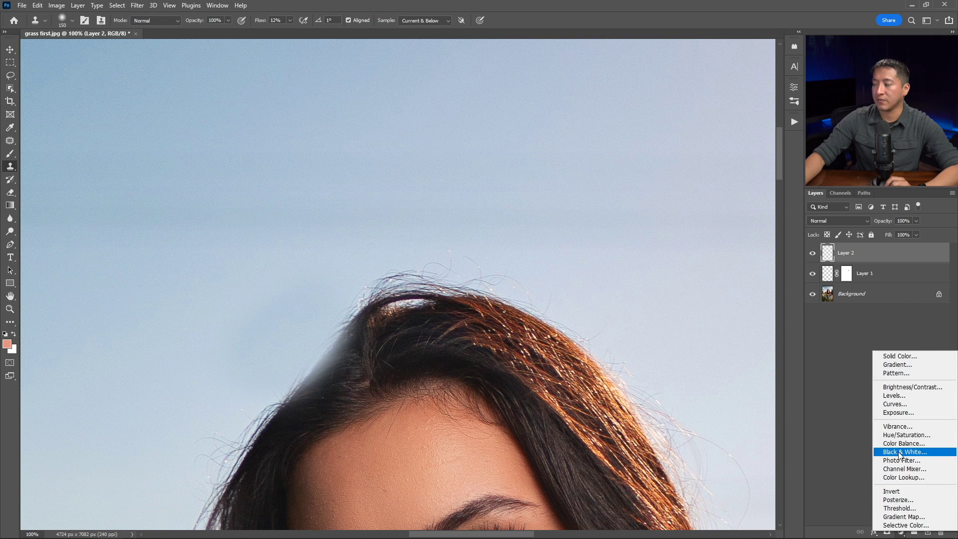
Step: Add a Black & White layer with Cyans -167 and Blues -145, and toggle Layer 2 to reveal leftovers
{"action": "left_click", "coordinate": [902, 452]}
{"action": "mouse_move", "coordinate": [690, 202]}
{"action": "left_mouse_down"}
{"action": "mouse_move", "coordinate": [670, 207]}
{"action": "mouse_move", "coordinate": [674, 225]}
{"action": "left_mouse_up"}
{"action": "left_click", "coordinate": [681, 223]}
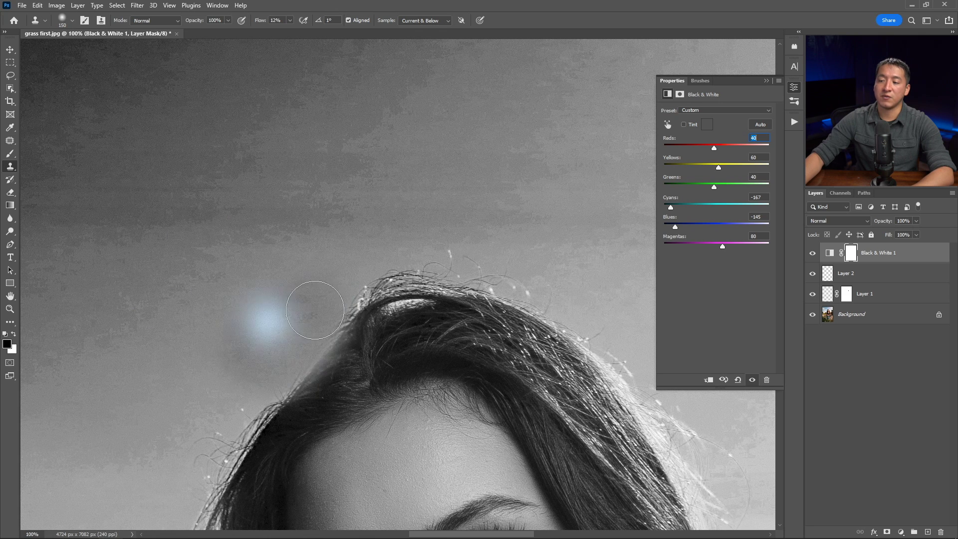
{"action": "left_click", "coordinate": [810, 275]}
{"action": "left_click", "coordinate": [810, 276]}
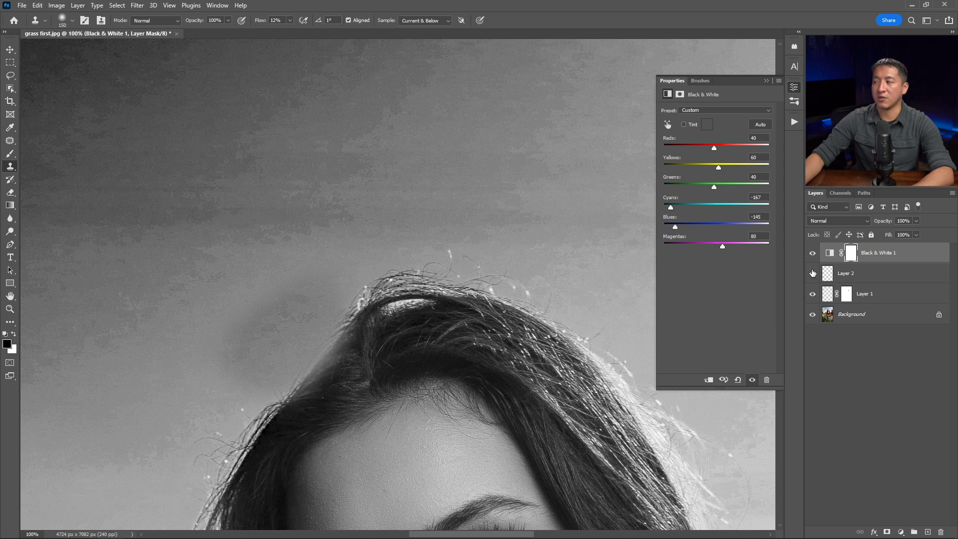
Step: Hide the Black & White check and toggle Layer 2 to compare the cleanup in colour
{"action": "left_click", "coordinate": [813, 256]}
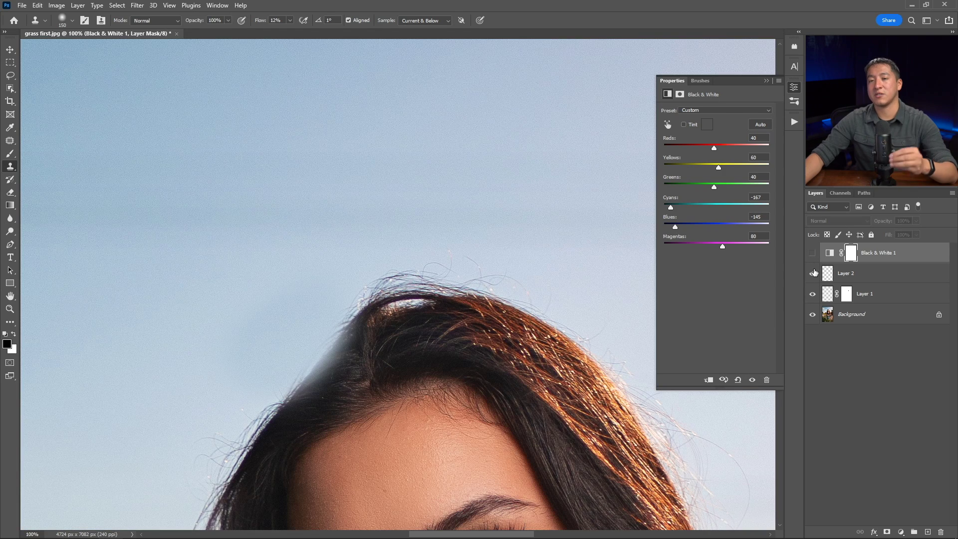
{"action": "left_click", "coordinate": [813, 274]}
{"action": "left_click", "coordinate": [812, 274]}
{"action": "left_click", "coordinate": [813, 277]}
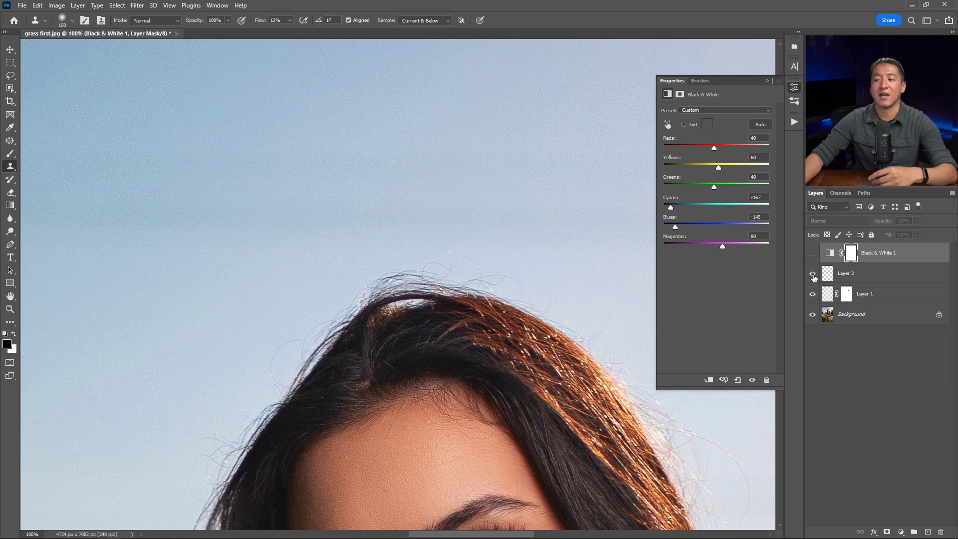
{"action": "left_click", "coordinate": [813, 278]}
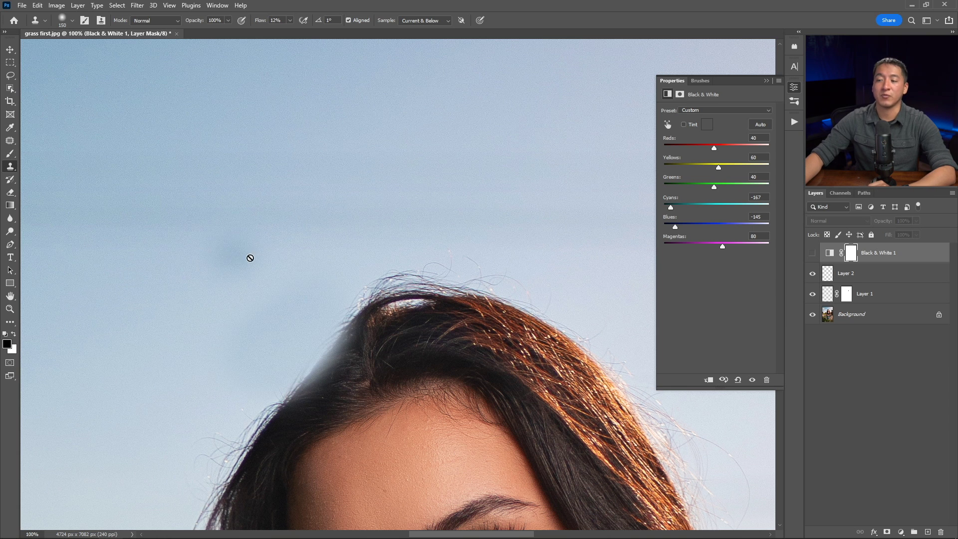